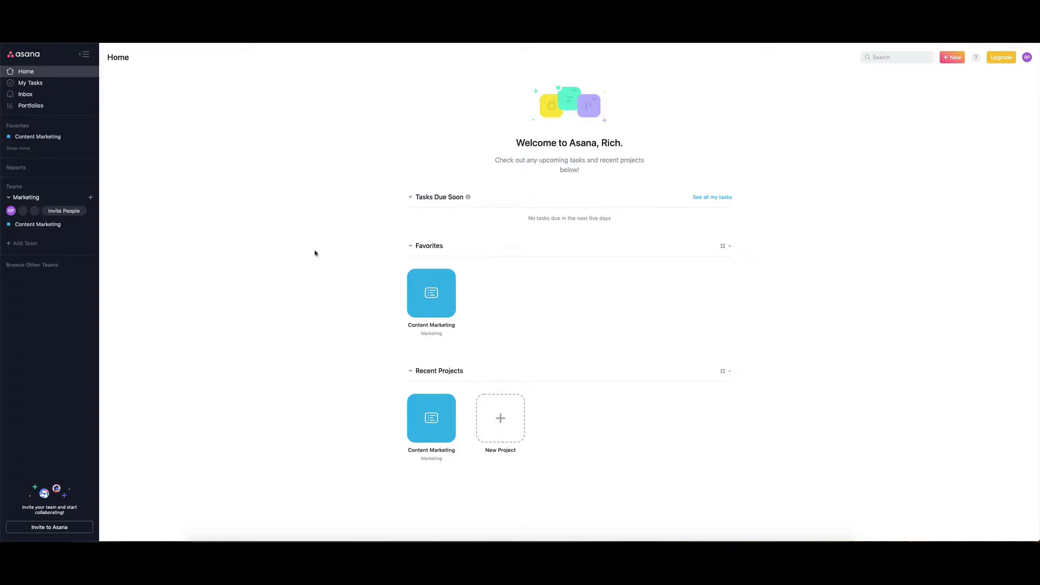
# Switch from the Home page to the personal My Tasks list.
pyautogui.click(317, 259)
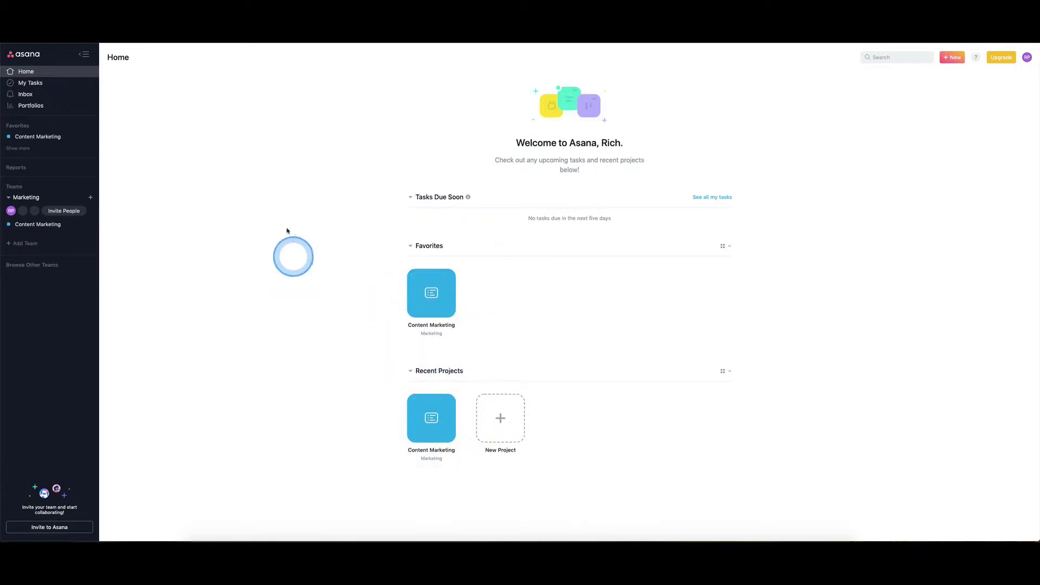
# Open My Tasks, check the Inbox notifications, then go to the Portfolios overview.
pyautogui.click(34, 84)
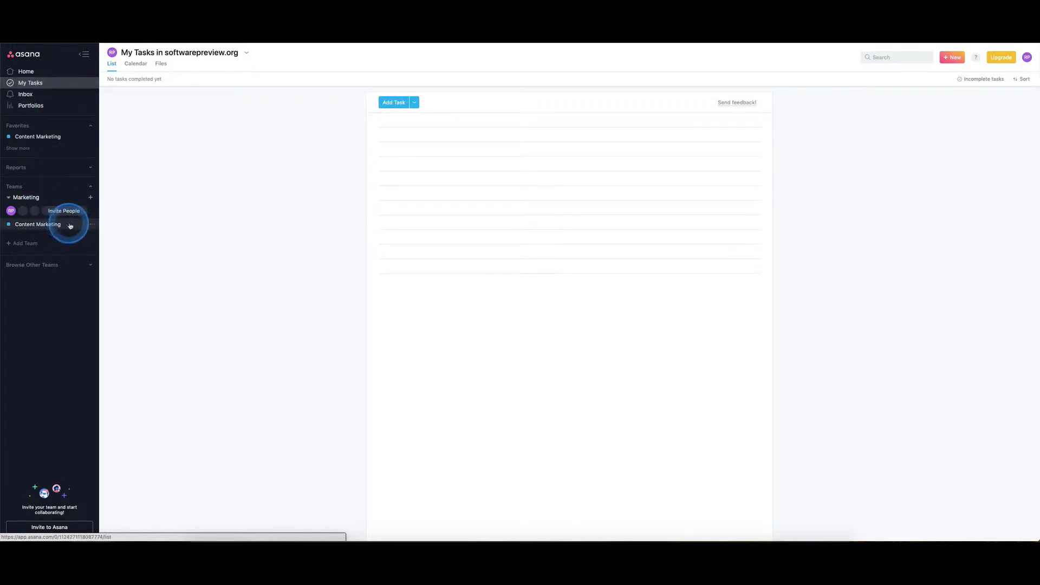
pyautogui.click(35, 94)
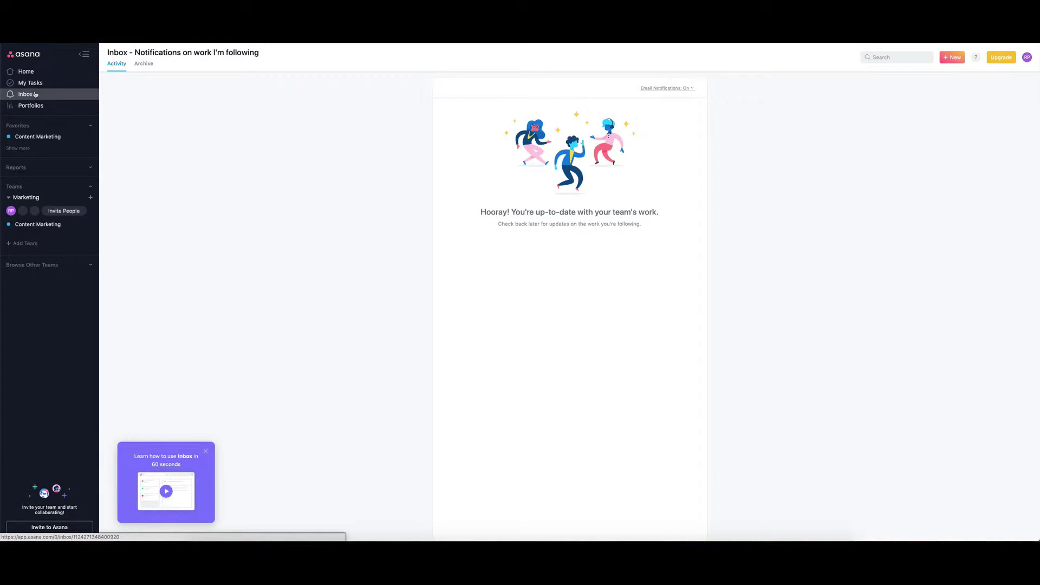
pyautogui.click(34, 106)
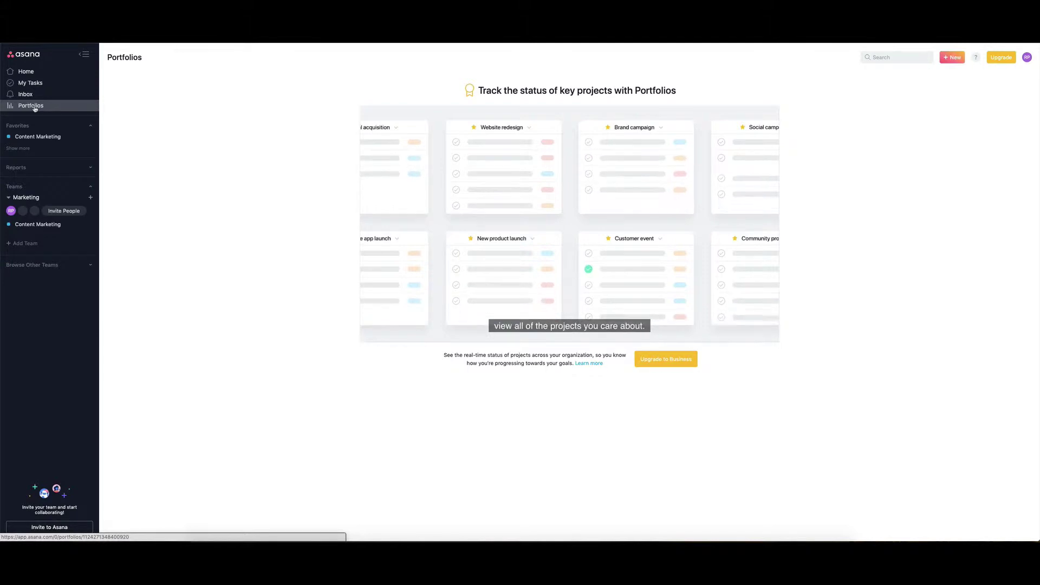
pyautogui.click(37, 137)
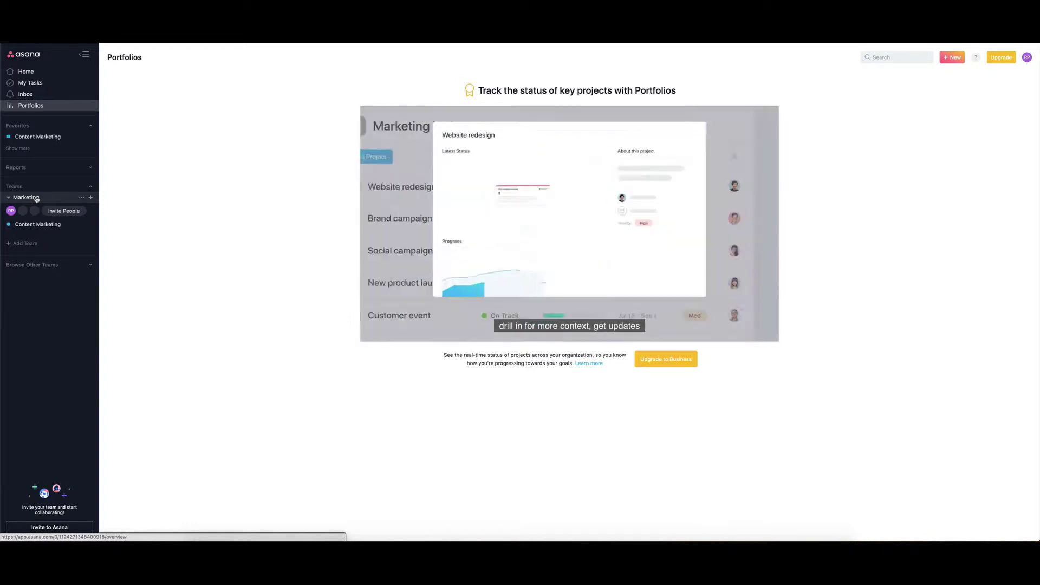
# Open the Marketing team, then its Content Marketing project list.
pyautogui.click(38, 199)
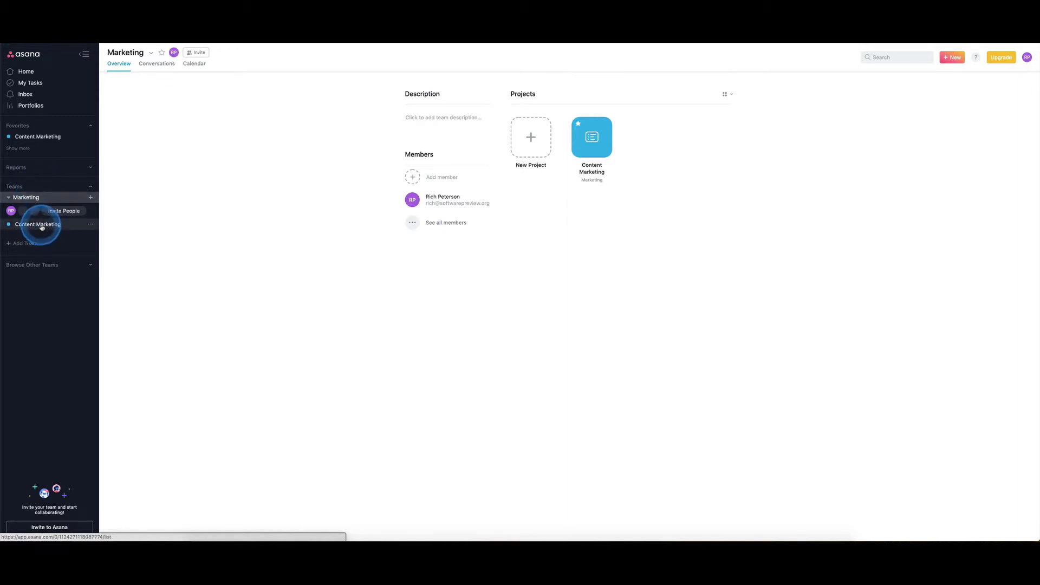
pyautogui.click(43, 227)
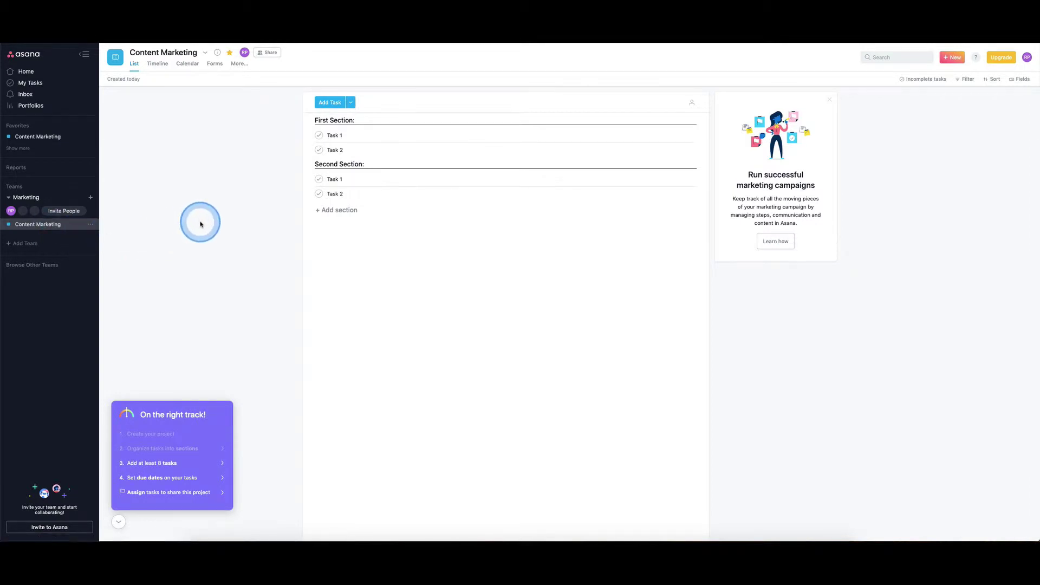
# Drag Second Section's Task 1 under First Section, leaving only Task 2 in Second Section.
pyautogui.click(332, 252)
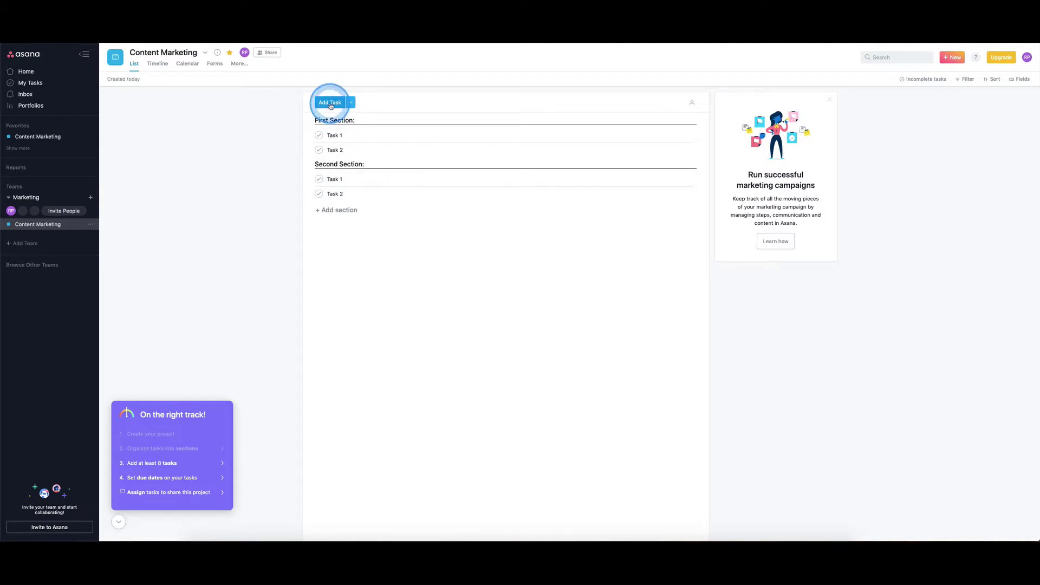
pyautogui.click(350, 102)
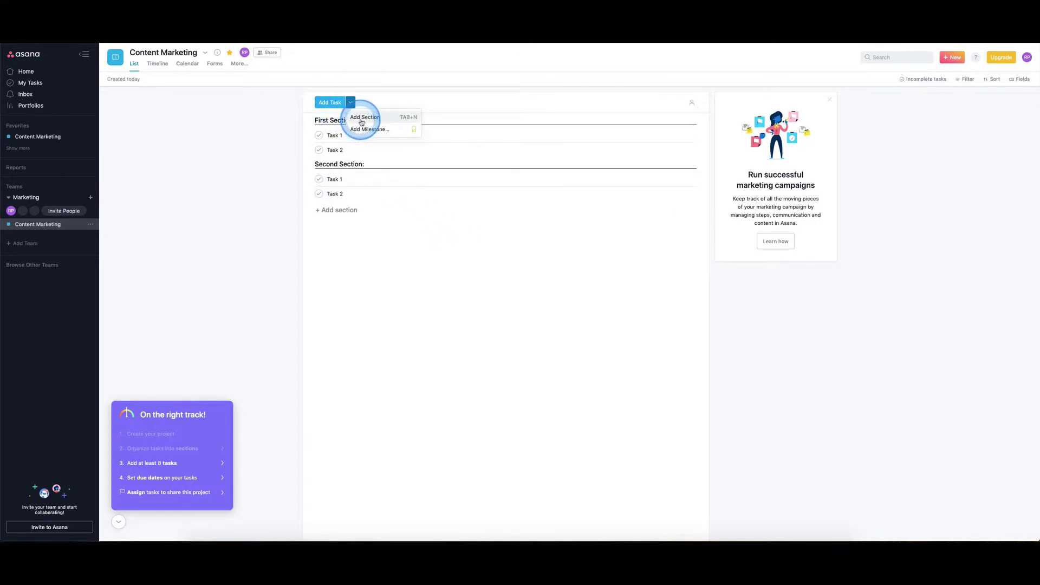
pyautogui.click(425, 92)
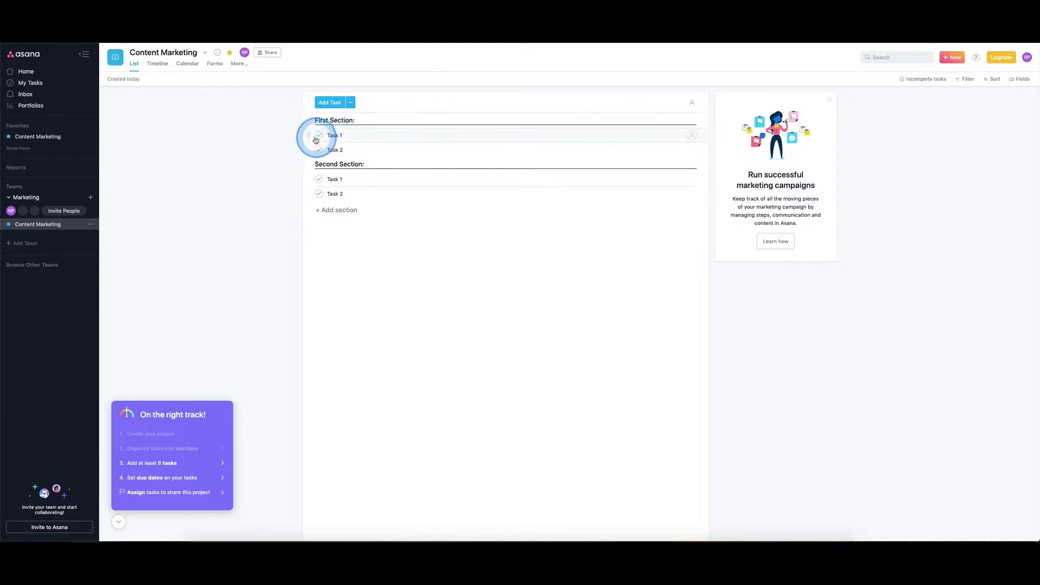
pyautogui.moveTo(312, 136); pyautogui.dragTo(309, 163)
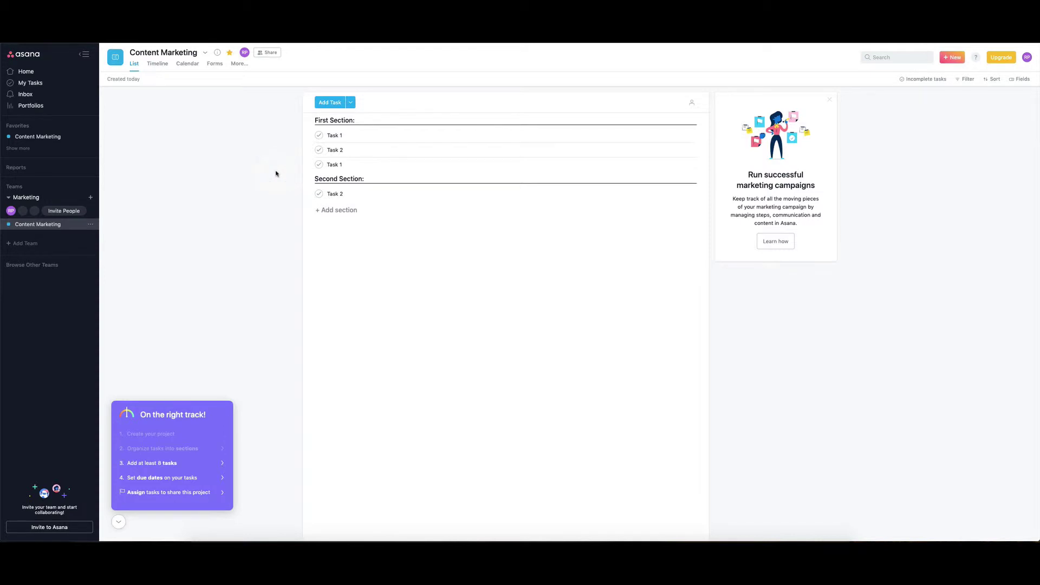
# Add the tasks 'new task to do' and 'second task to do' to the project.
pyautogui.click(325, 103)
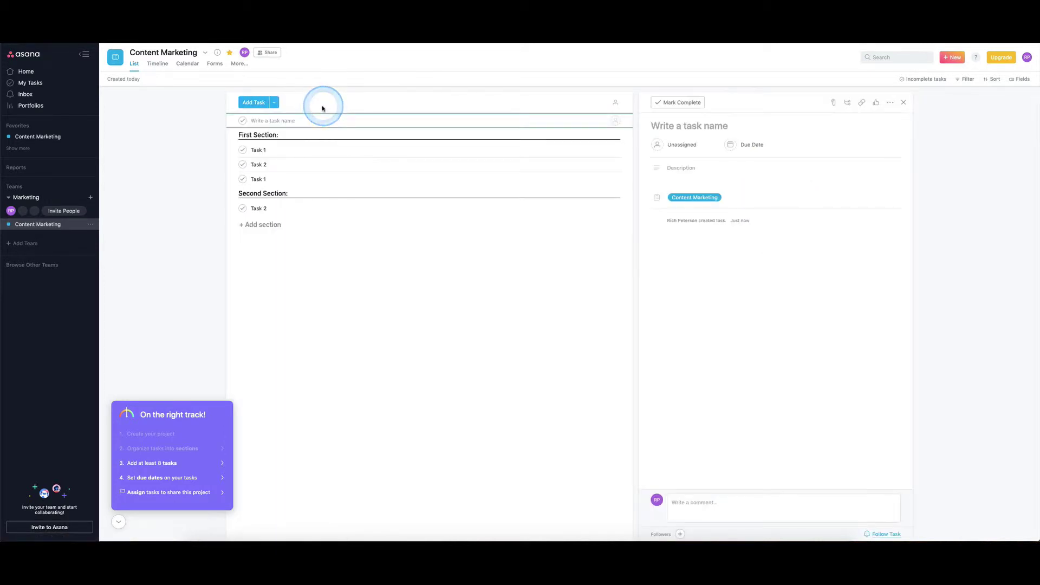
pyautogui.write('new task')
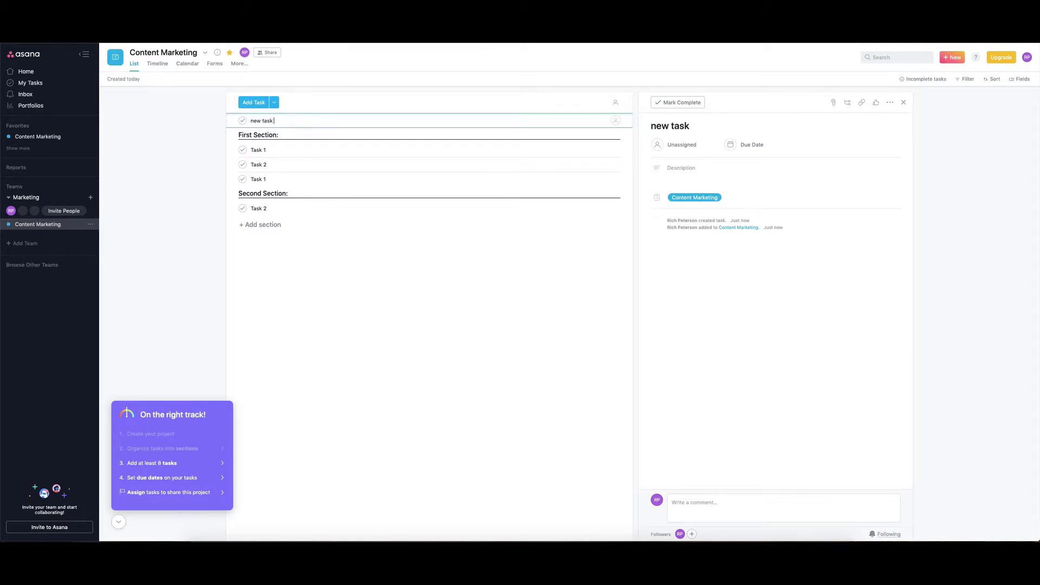
pyautogui.write(' to do')
pyautogui.press('Return')
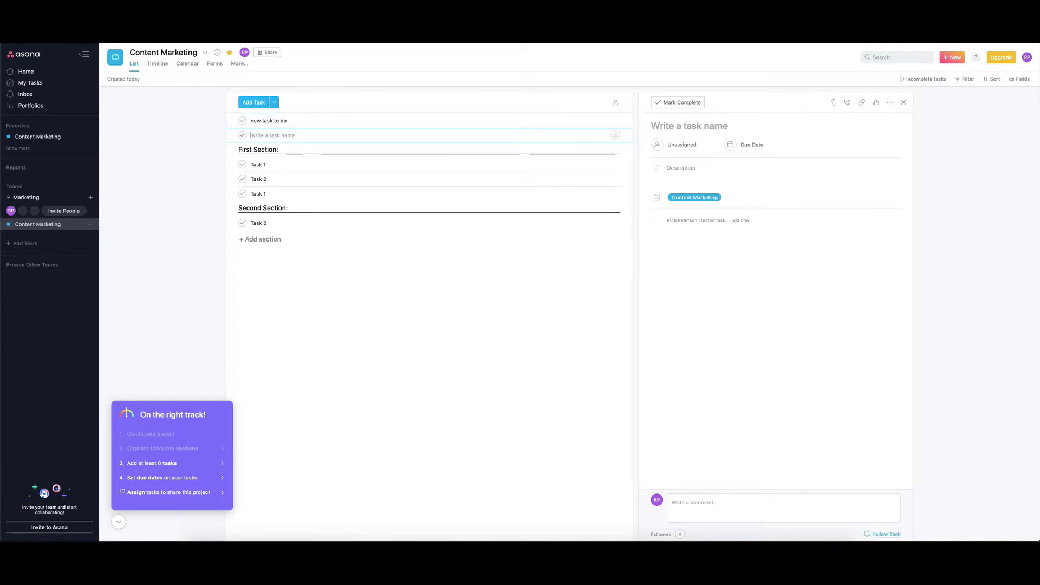
pyautogui.write('second ta')
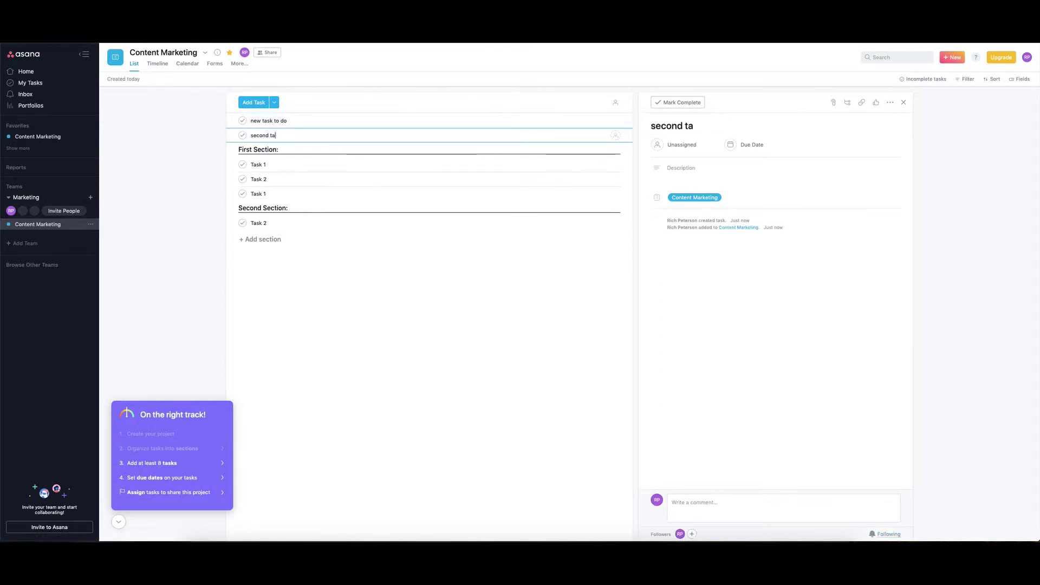
pyautogui.write('sk to do')
pyautogui.press('Return')
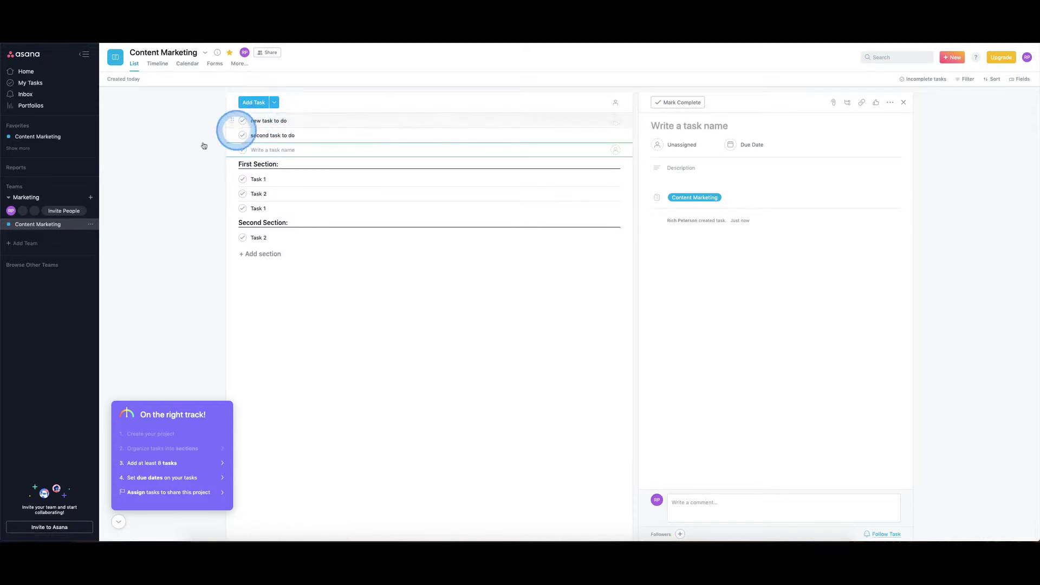
# Complete the blank row, move First Section to the top and the blank row below Task 2.
pyautogui.click(243, 151)
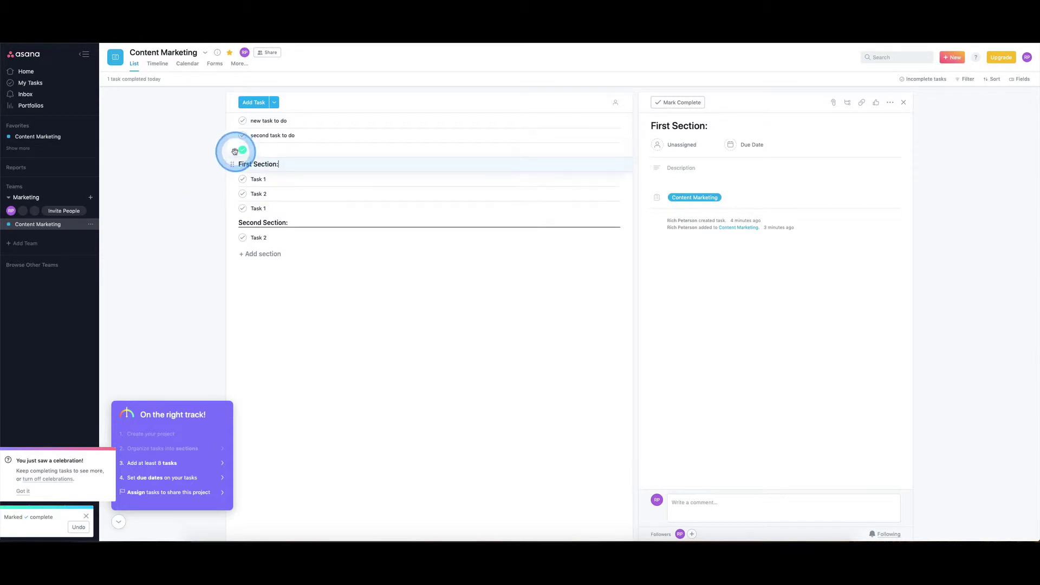
pyautogui.moveTo(233, 165); pyautogui.dragTo(232, 120)
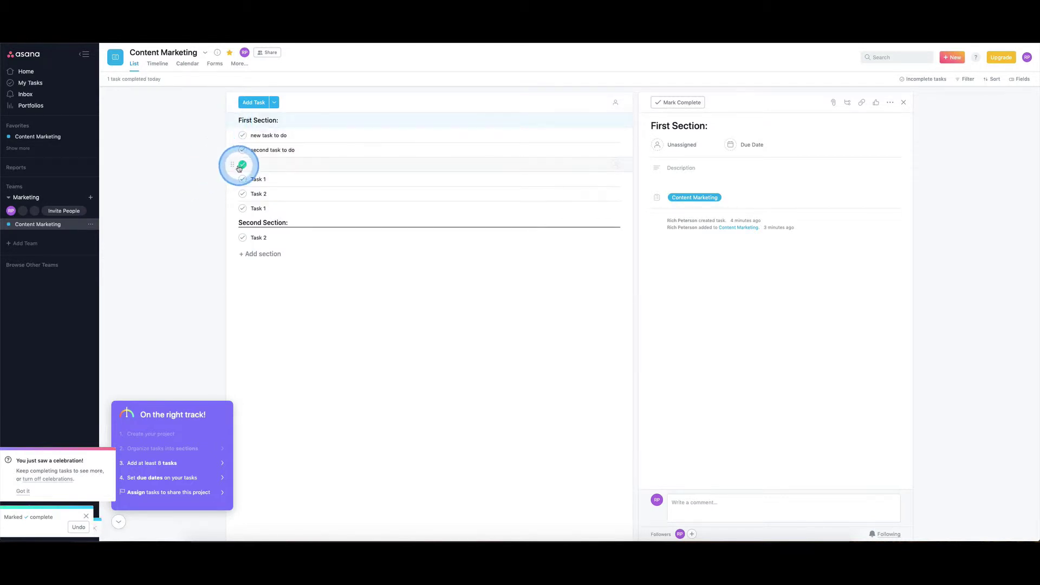
pyautogui.moveTo(232, 164); pyautogui.dragTo(232, 240)
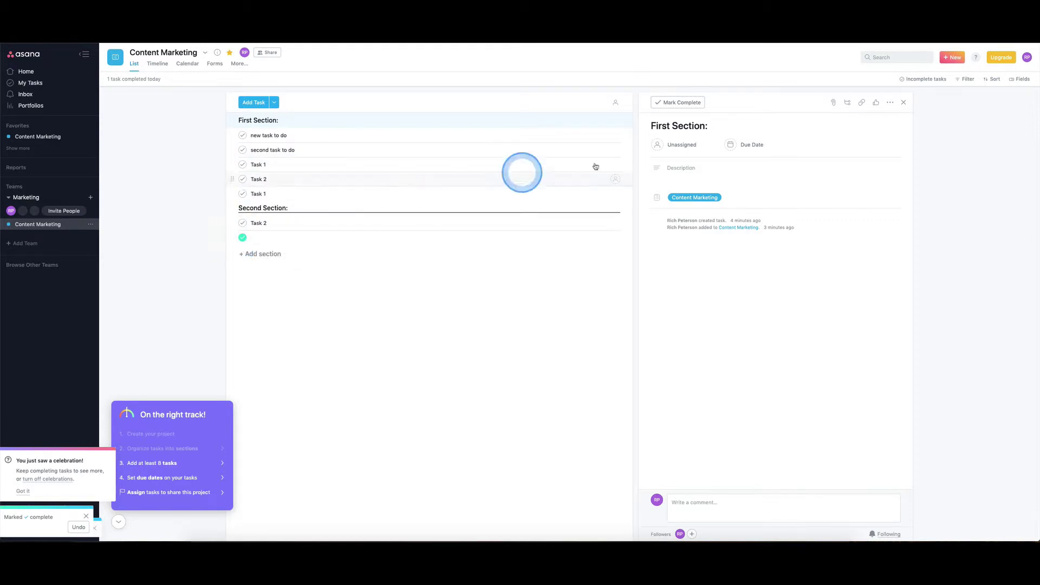
pyautogui.click(915, 82)
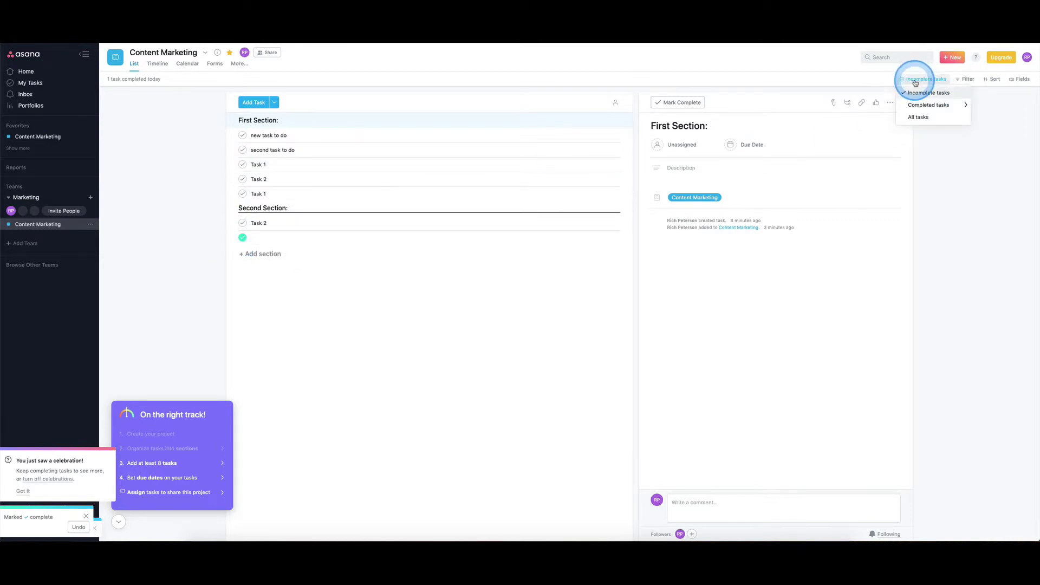
pyautogui.moveTo(923, 108)
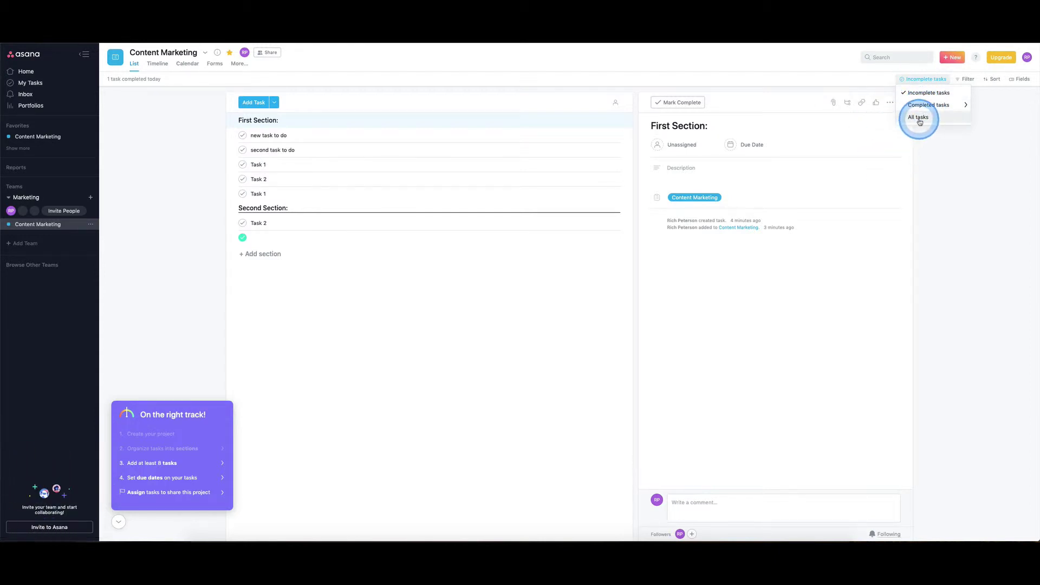
pyautogui.click(938, 154)
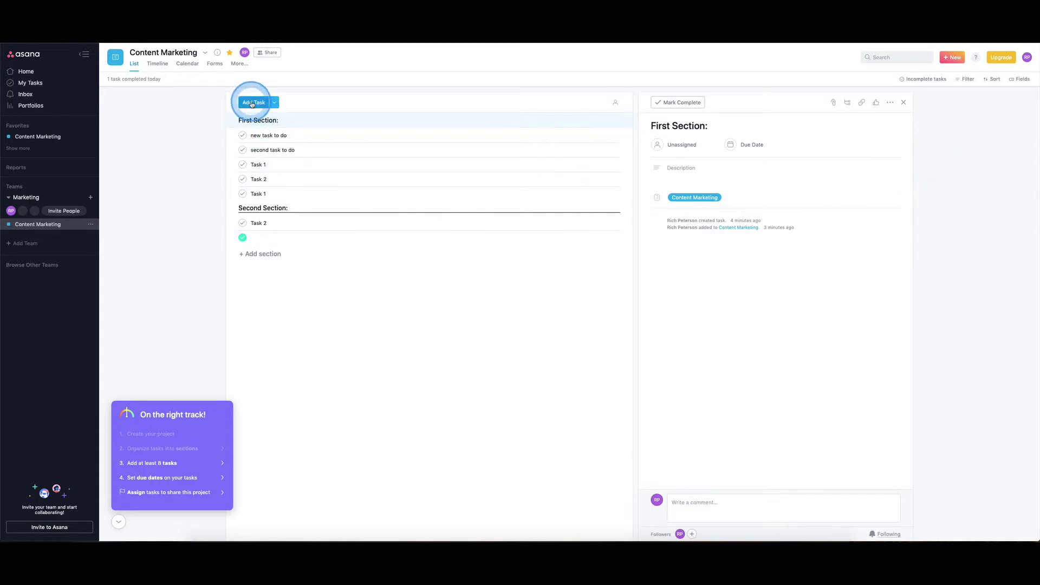
# Open 'new task to do' and assign it to the suggested team member.
pyautogui.click(293, 136)
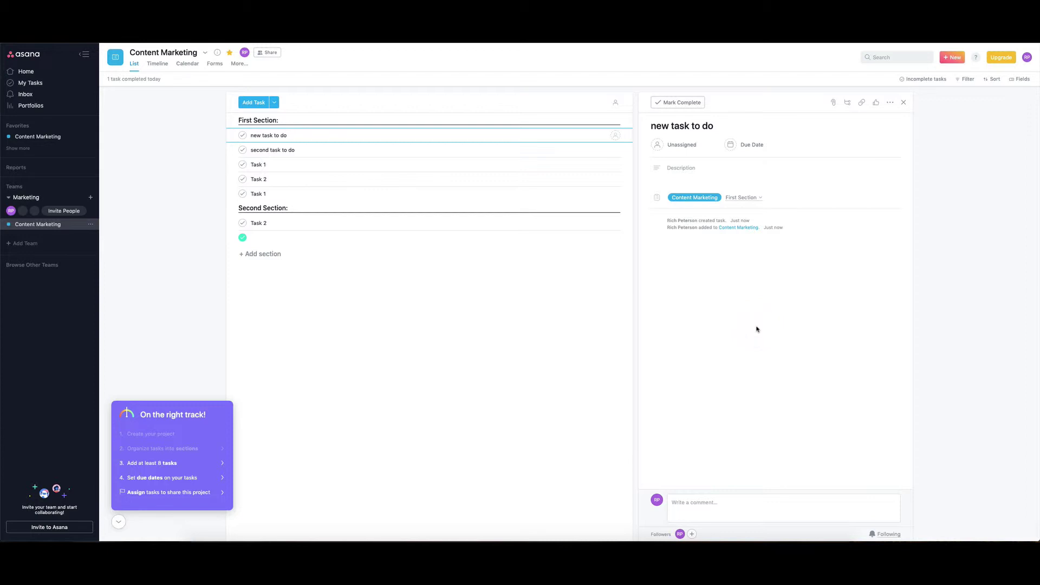
pyautogui.click(658, 144)
pyautogui.click(686, 161)
# Set the due date of 'new task to do' to 30 May.
pyautogui.click(739, 145)
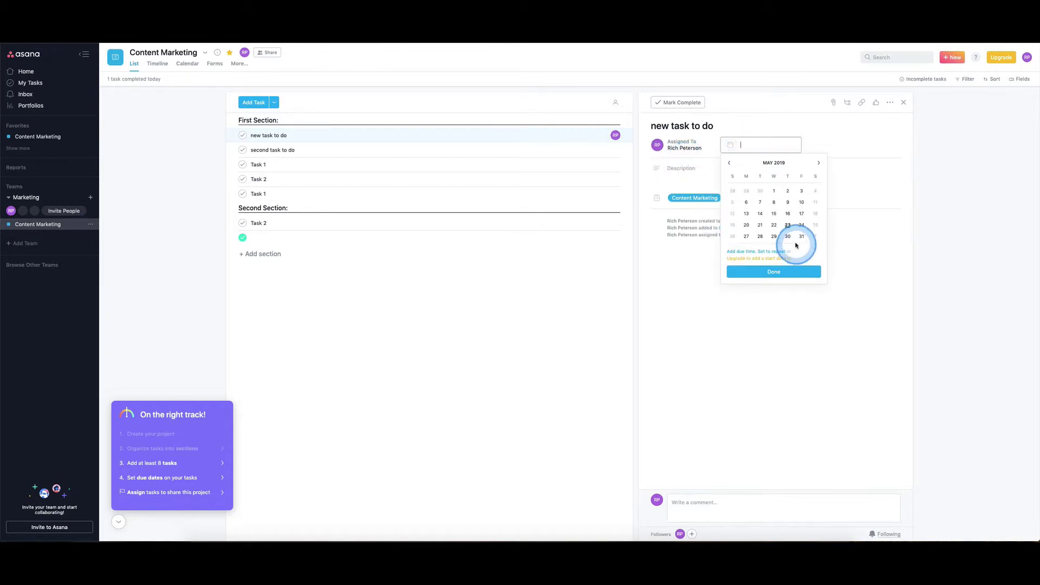
pyautogui.click(788, 237)
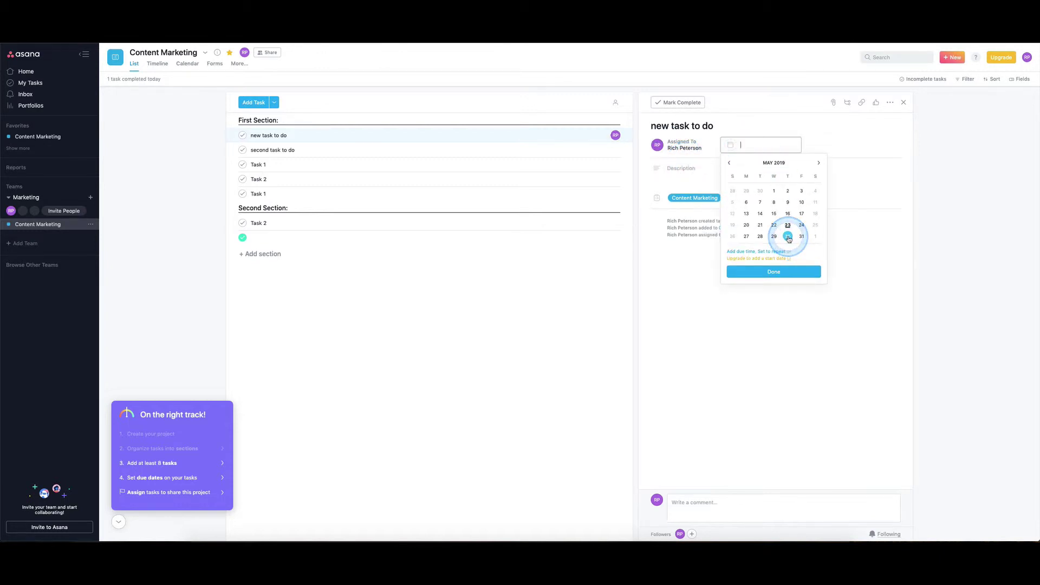
pyautogui.click(772, 253)
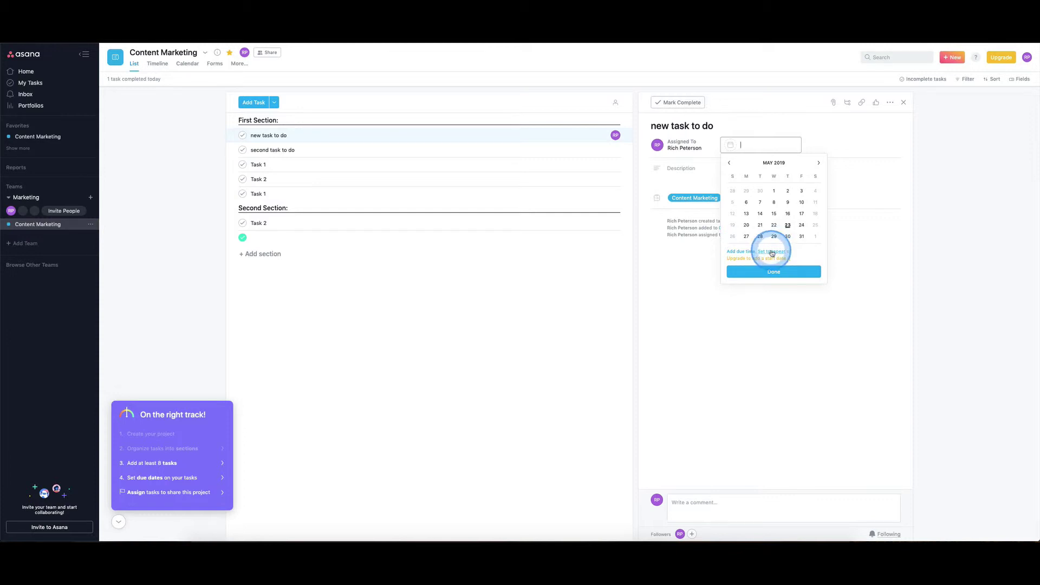
pyautogui.click(787, 240)
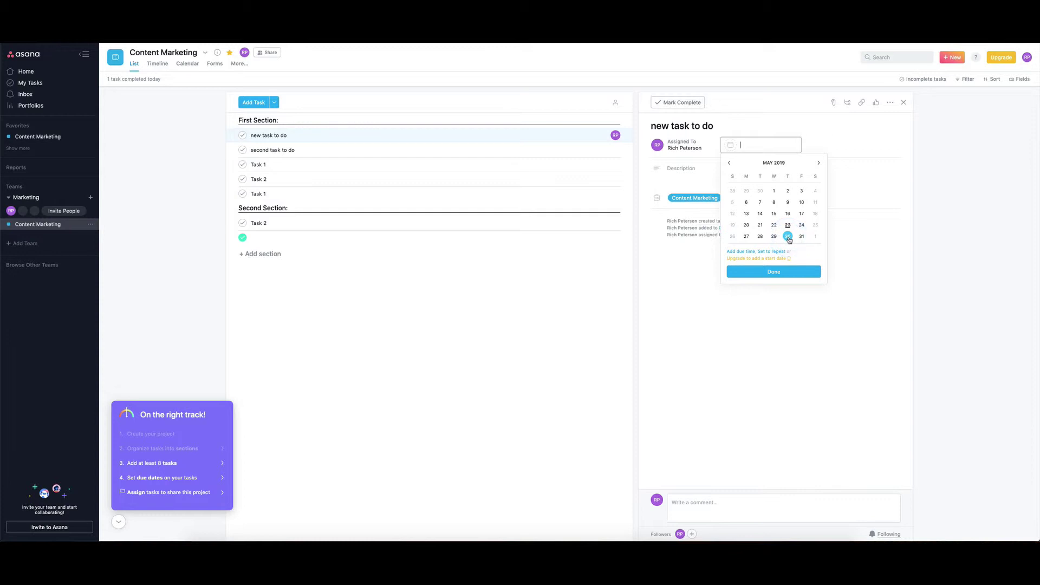
pyautogui.click(789, 238)
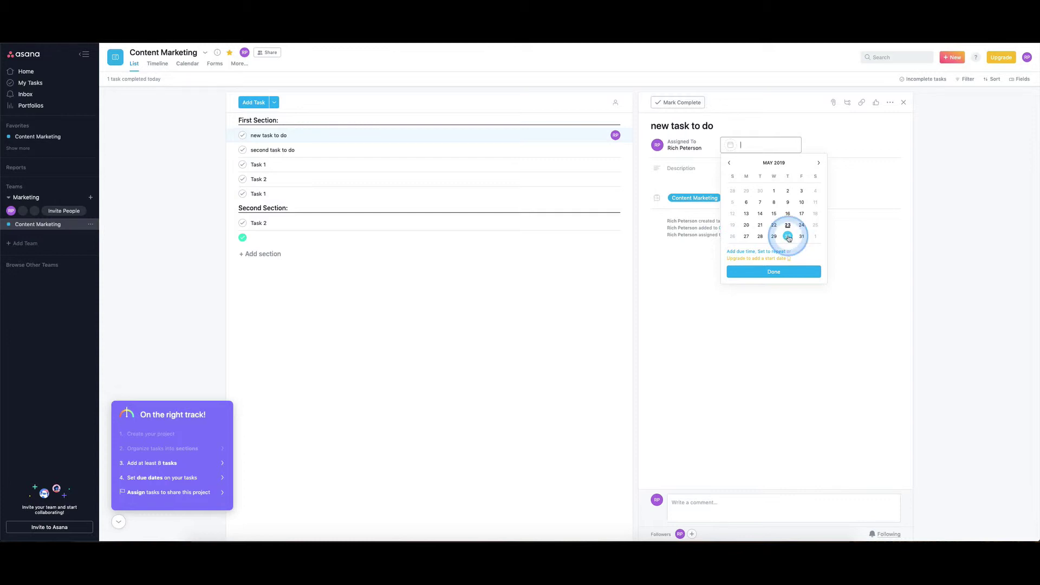
pyautogui.click(789, 239)
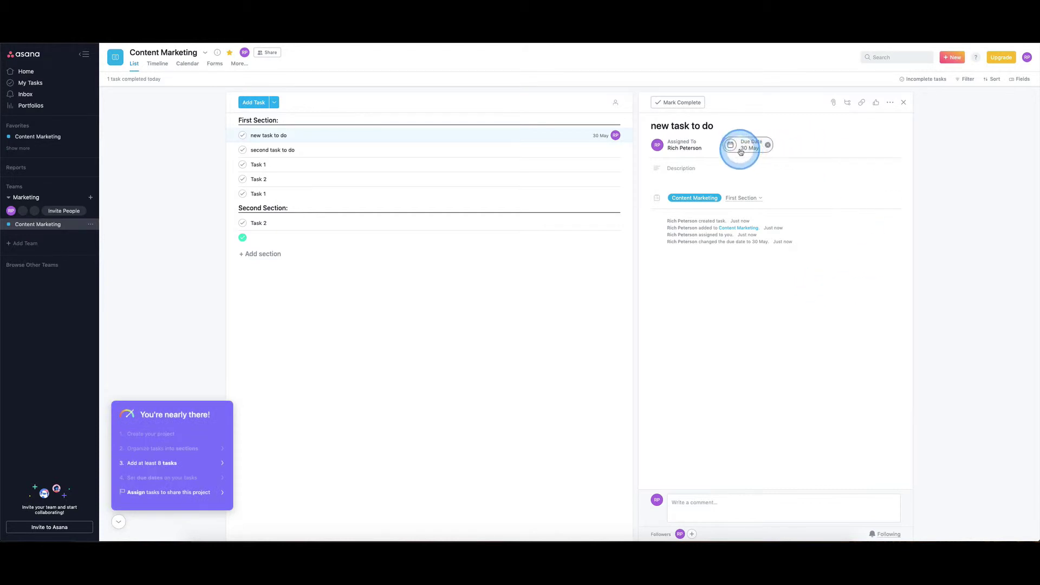
pyautogui.click(698, 172)
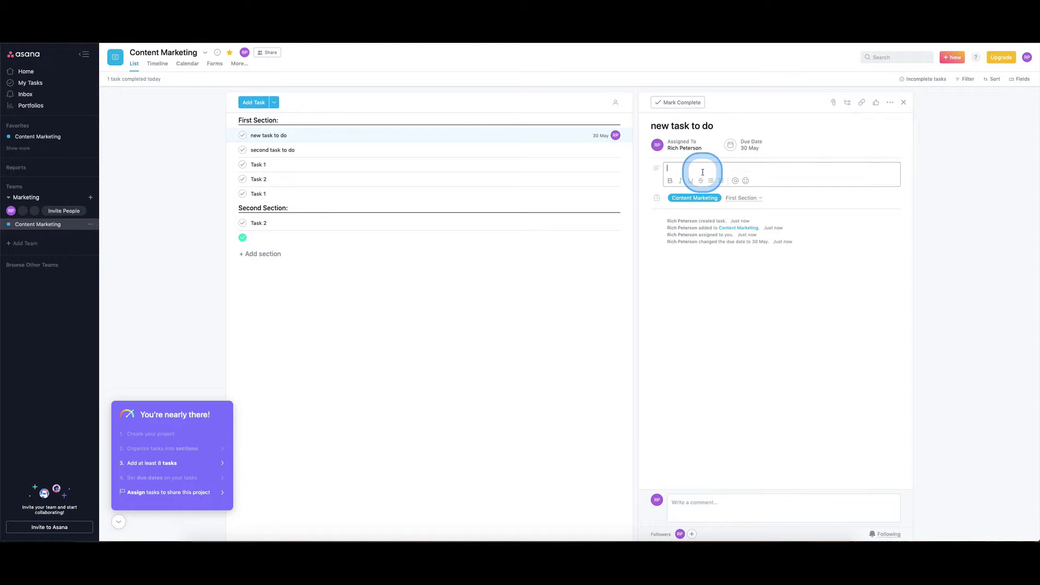
pyautogui.click(686, 504)
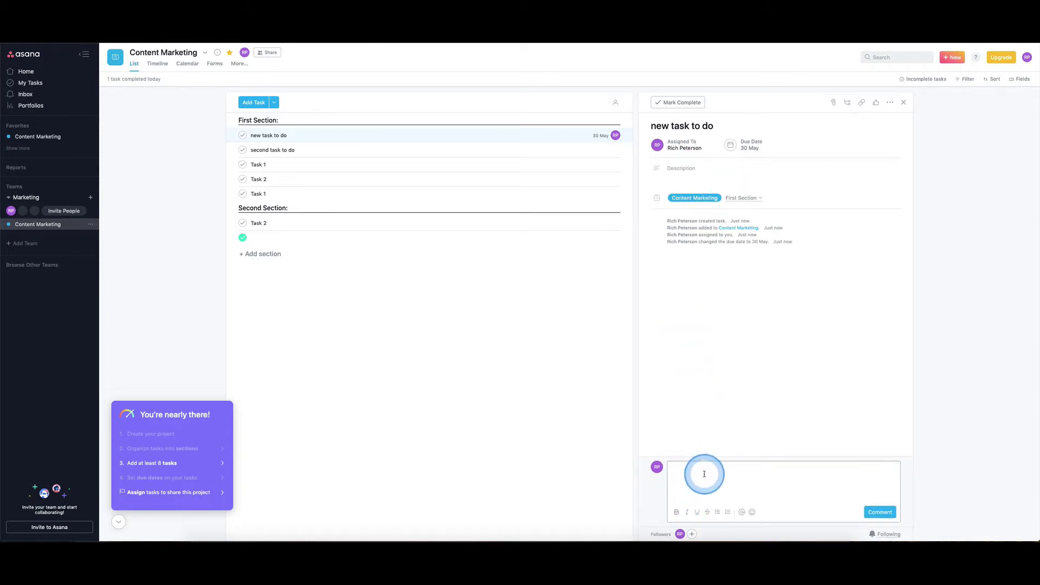
pyautogui.click(760, 170)
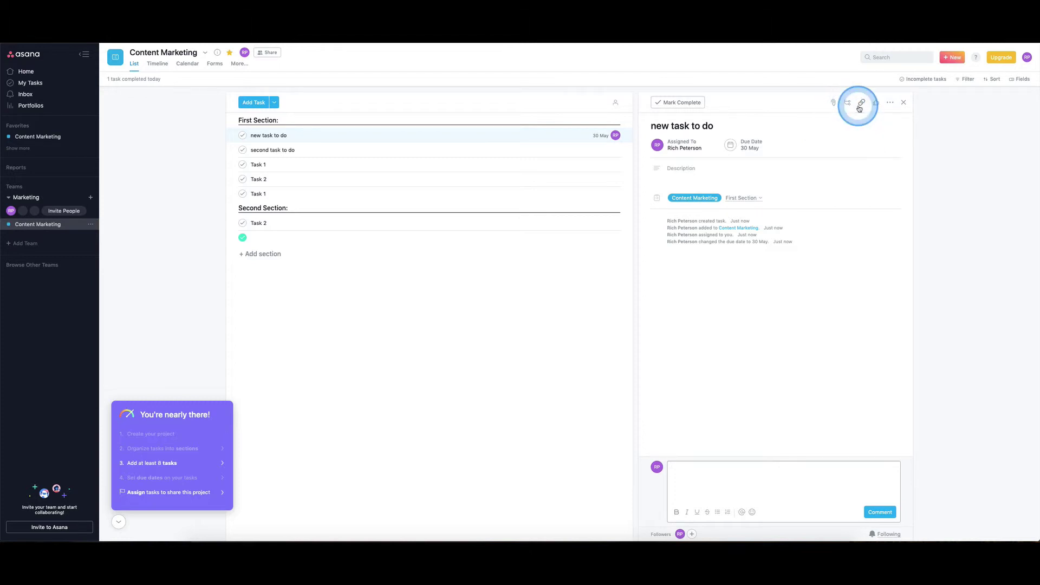
pyautogui.click(891, 102)
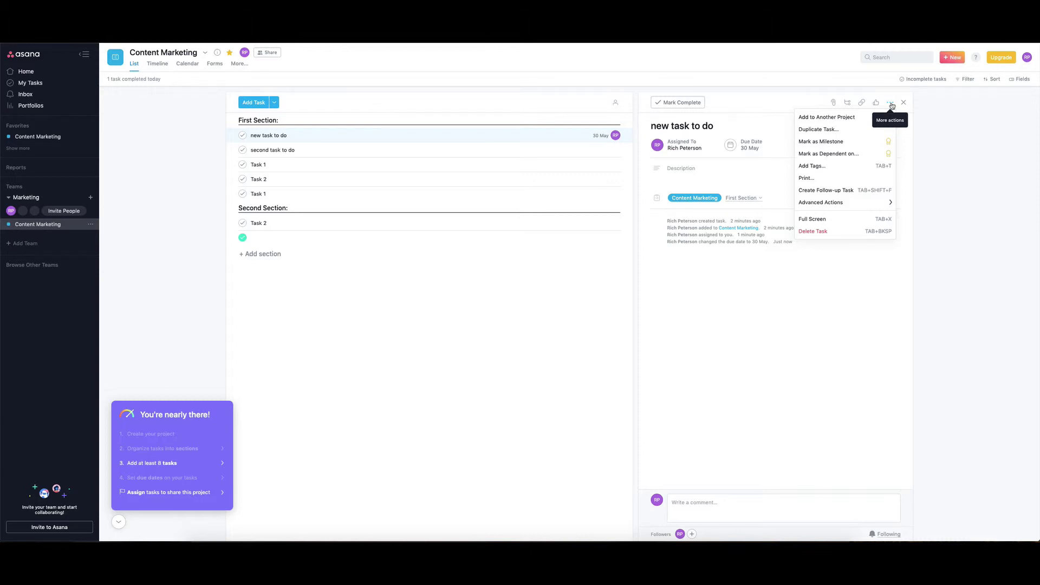
pyautogui.click(931, 174)
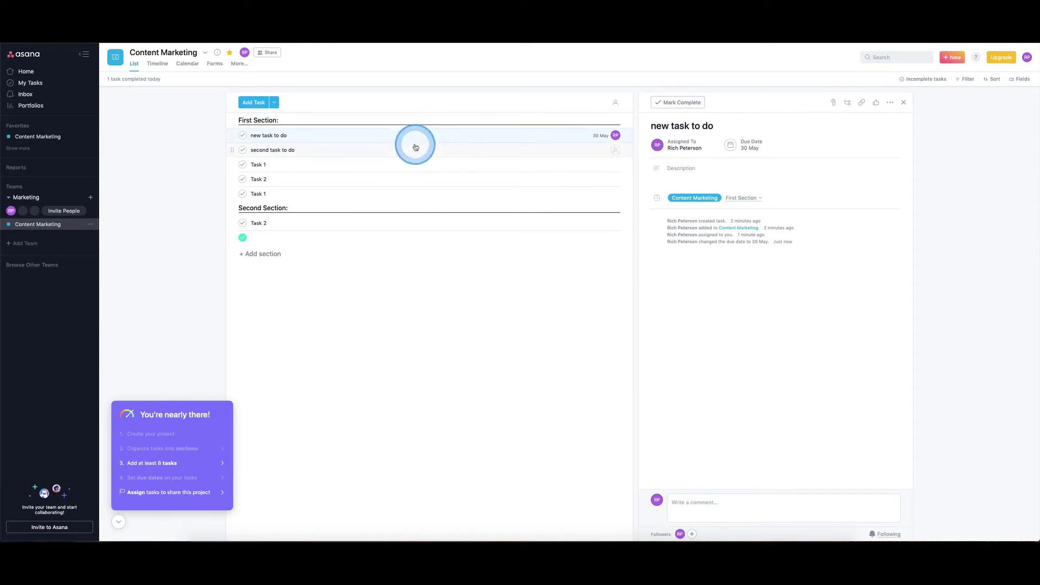
# Set the due date of 'second task to do' to 31 May.
pyautogui.click(584, 151)
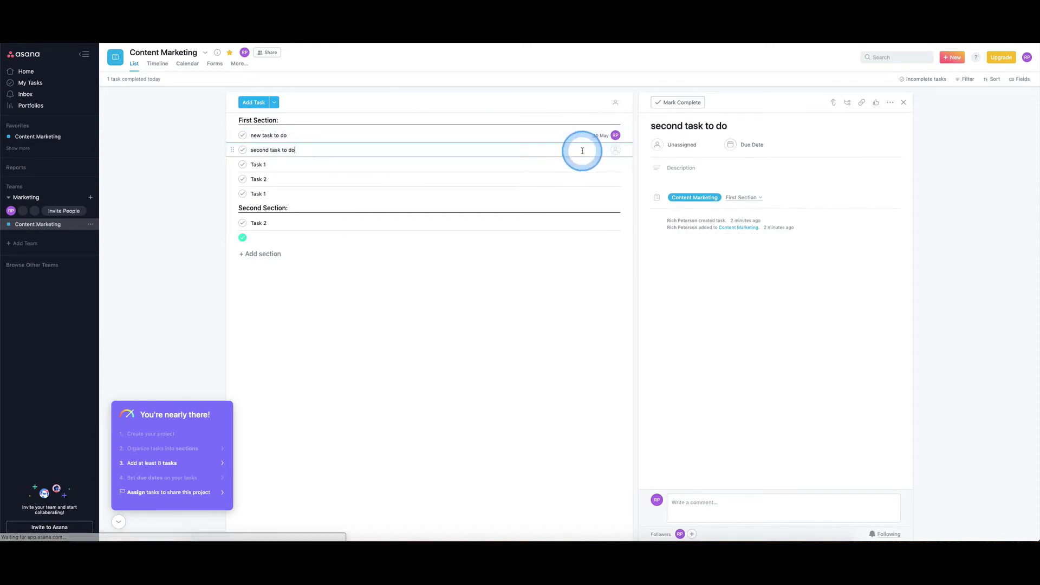
pyautogui.click(742, 148)
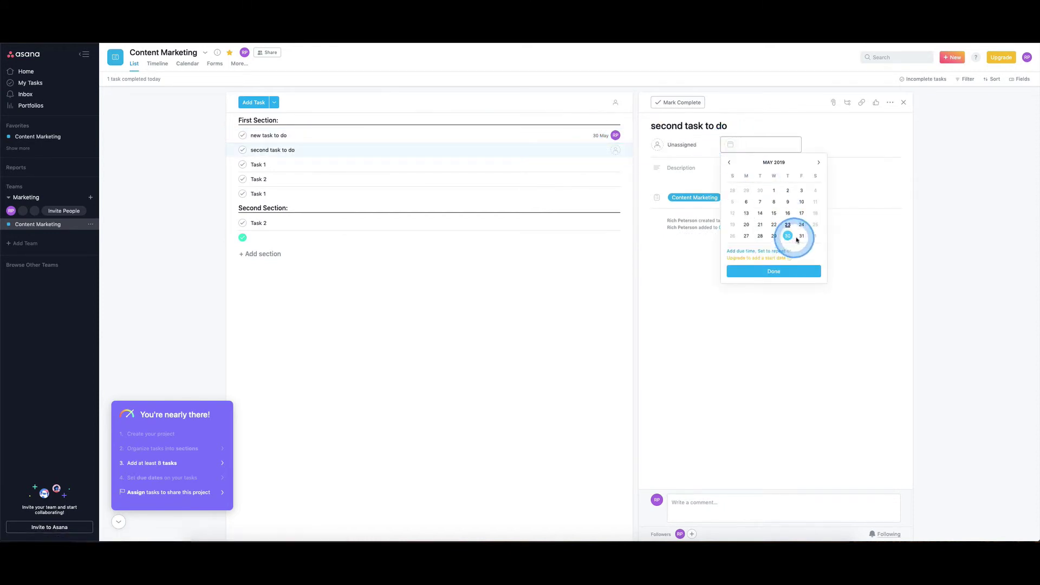
pyautogui.click(801, 239)
# Assign 'second task to do' to yourself and switch to the Timeline view.
pyautogui.click(675, 144)
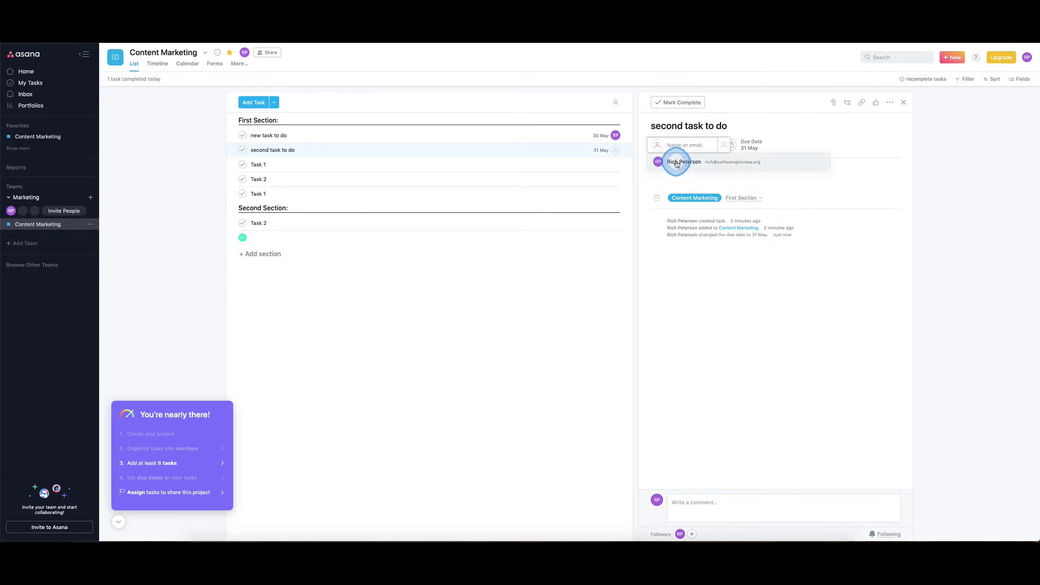
pyautogui.click(690, 163)
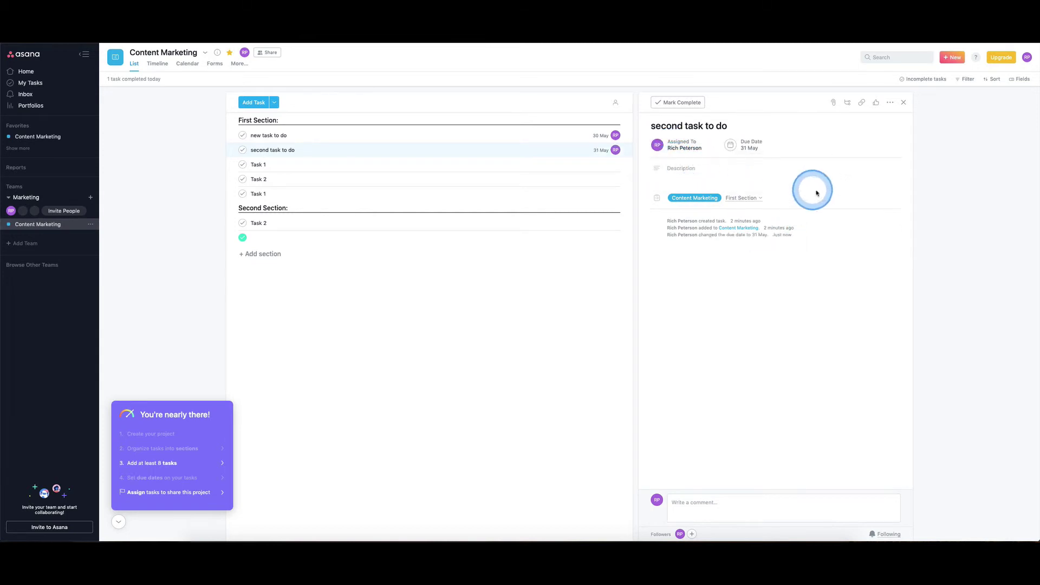
pyautogui.click(159, 67)
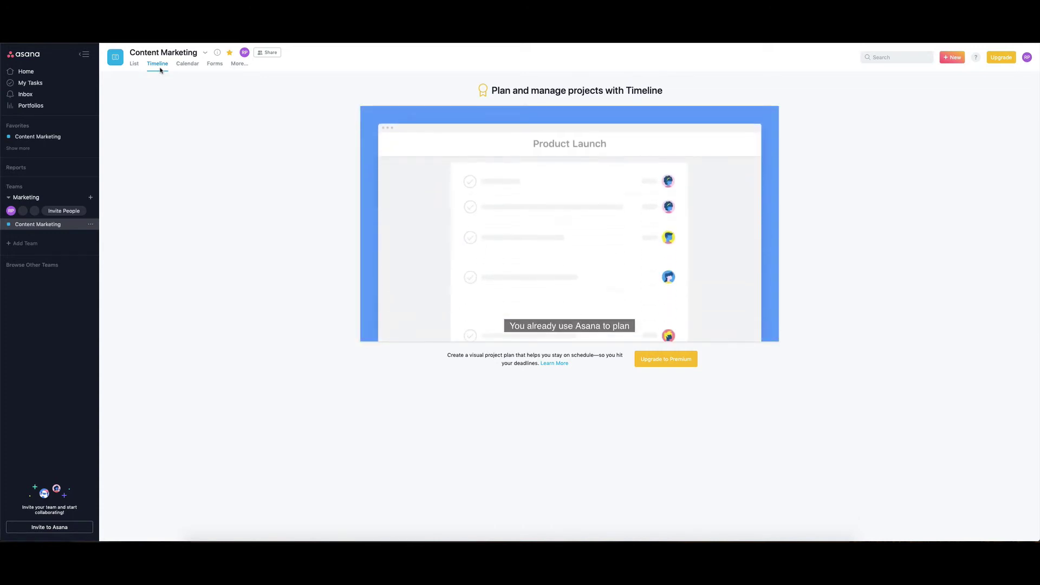
# Play the Timeline promo video, then switch to the Calendar view.
pyautogui.click(165, 77)
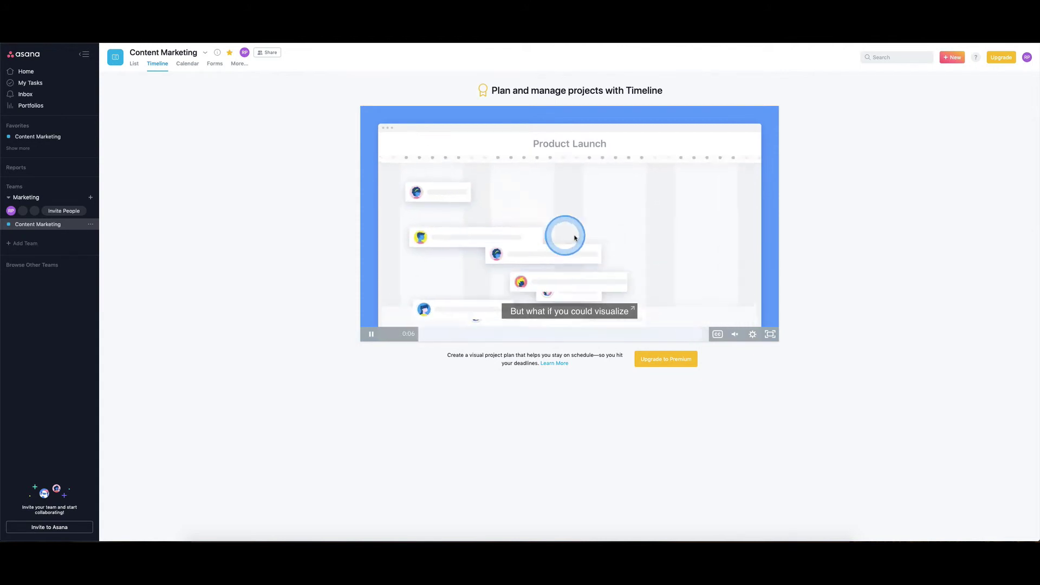
pyautogui.click(306, 262)
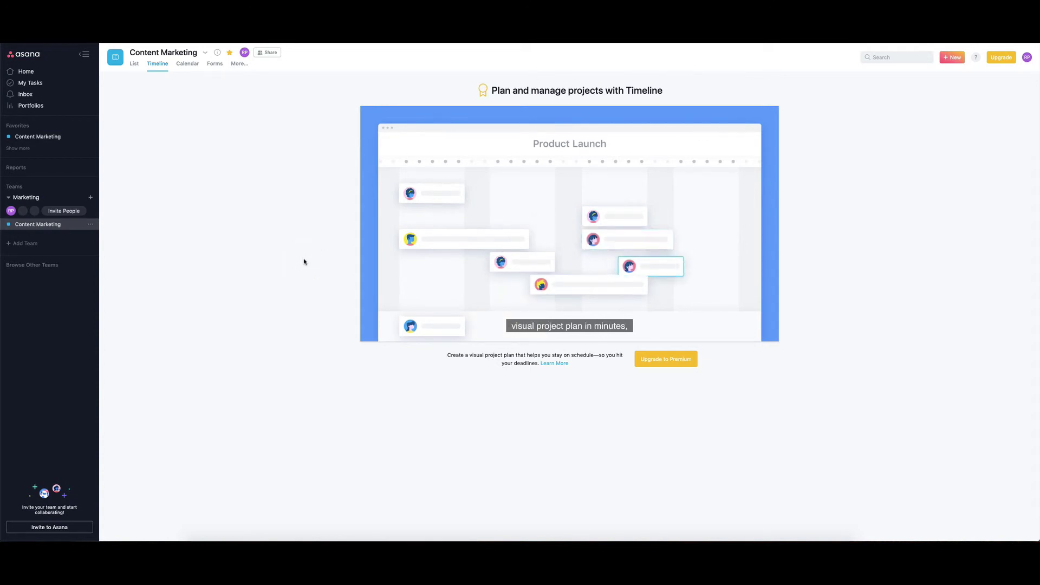
pyautogui.click(302, 250)
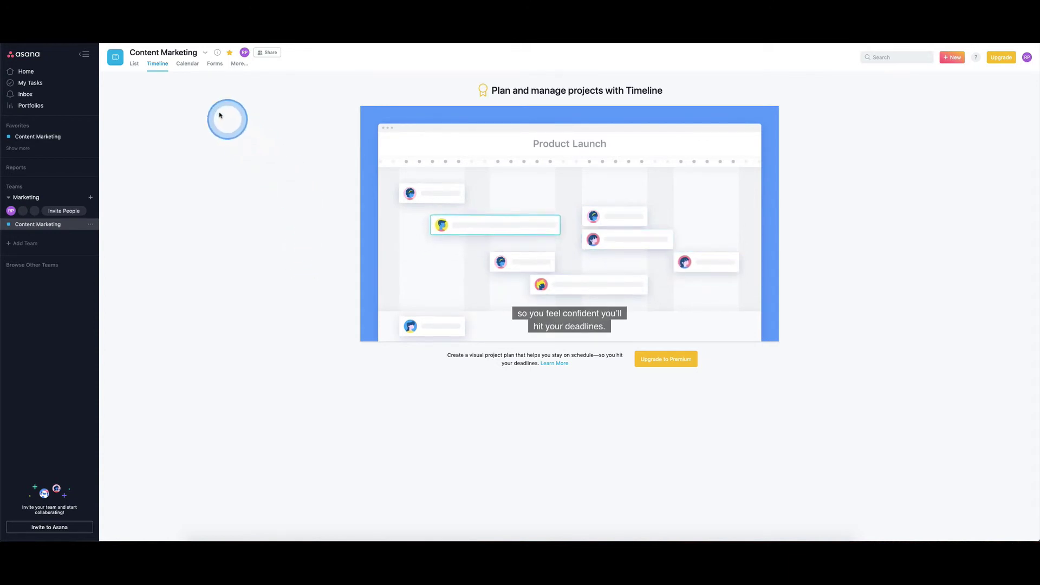
pyautogui.click(191, 65)
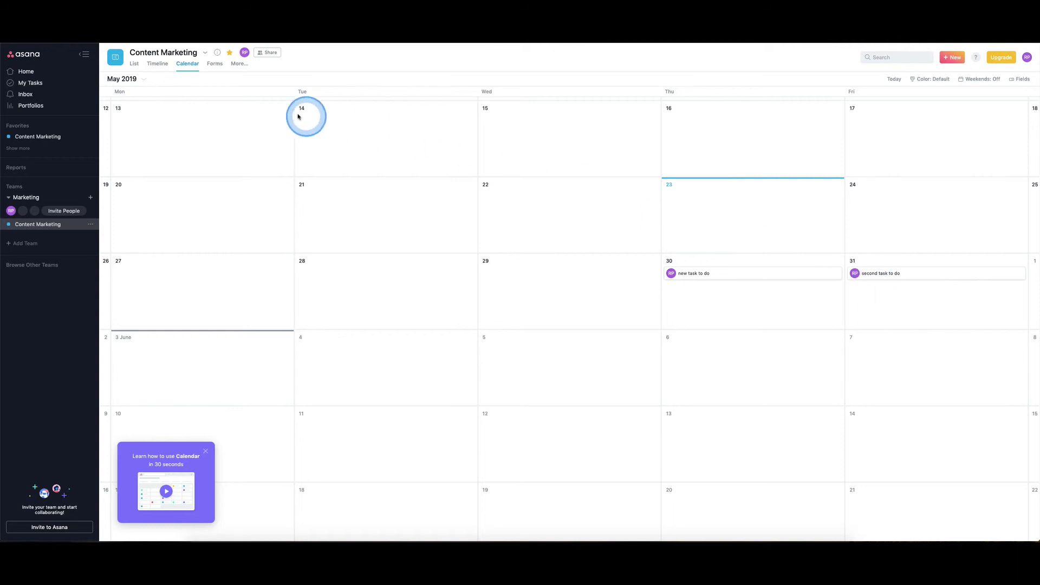
# View the Forms page, then choose Progress from the More... menu.
pyautogui.click(216, 65)
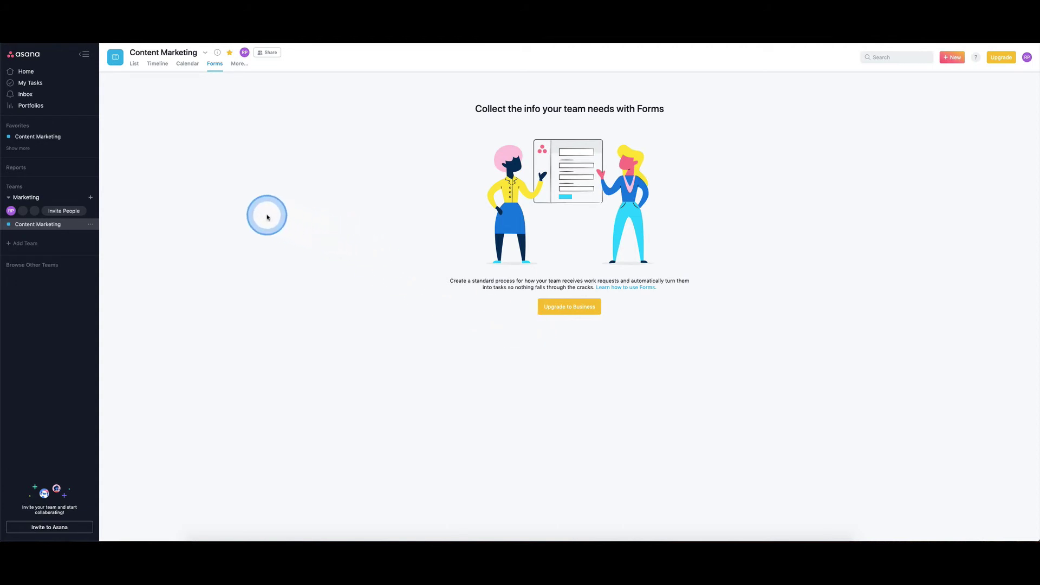
pyautogui.click(240, 64)
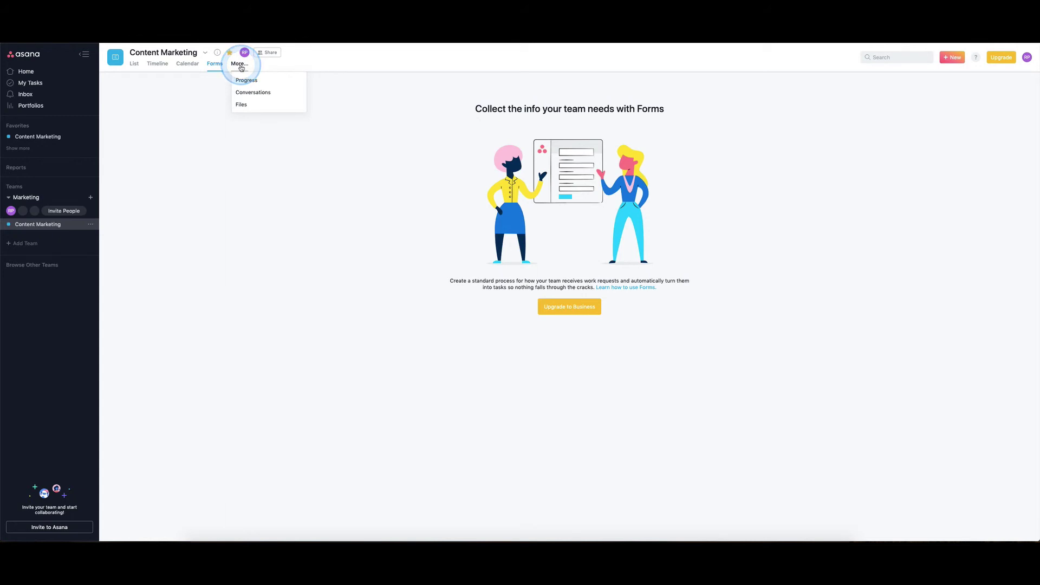
pyautogui.click(251, 81)
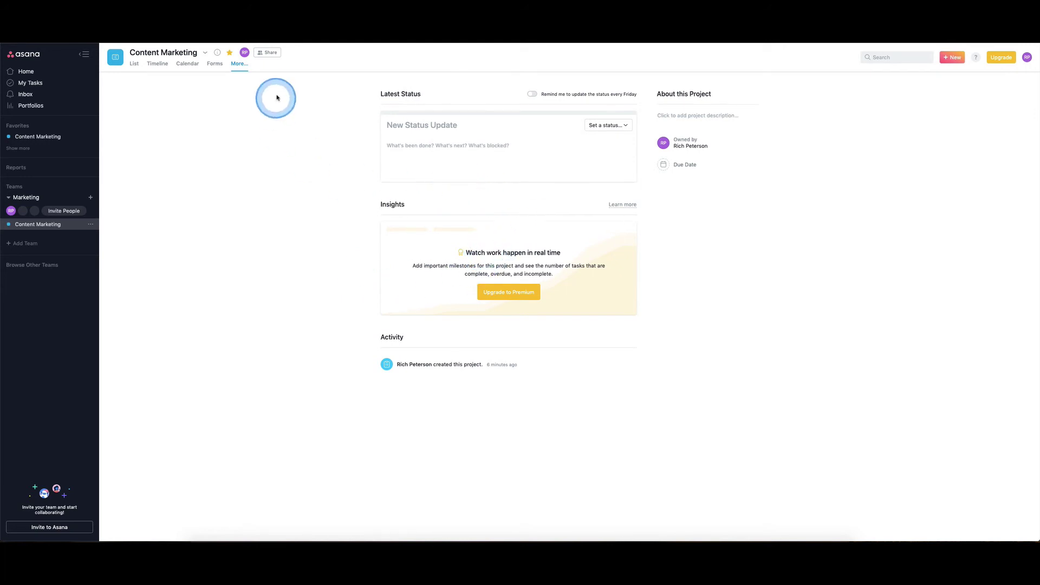
# Choose Conversations from the More... menu, then reopen that menu.
pyautogui.click(246, 67)
pyautogui.click(250, 92)
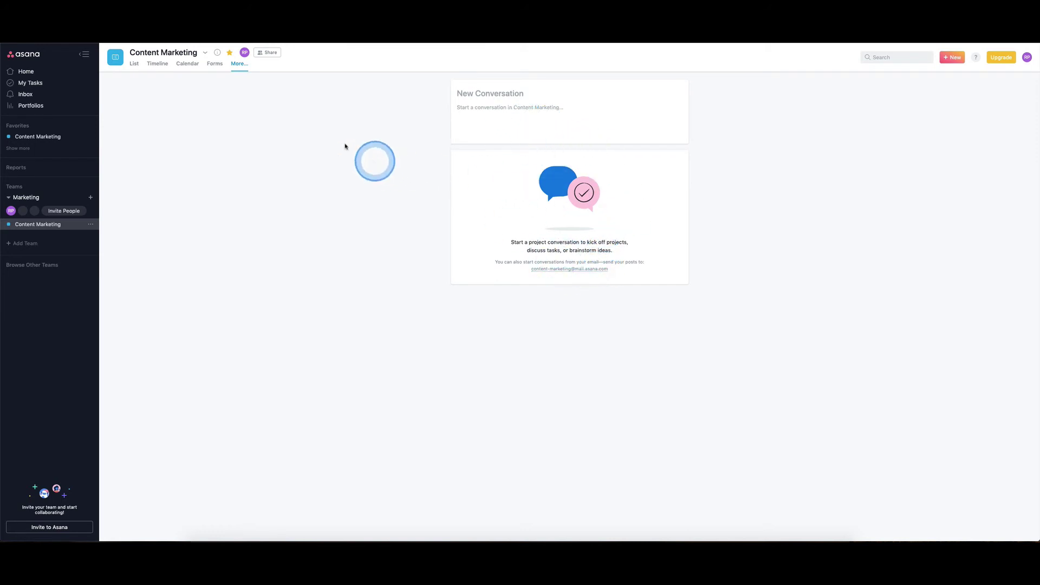
pyautogui.click(239, 63)
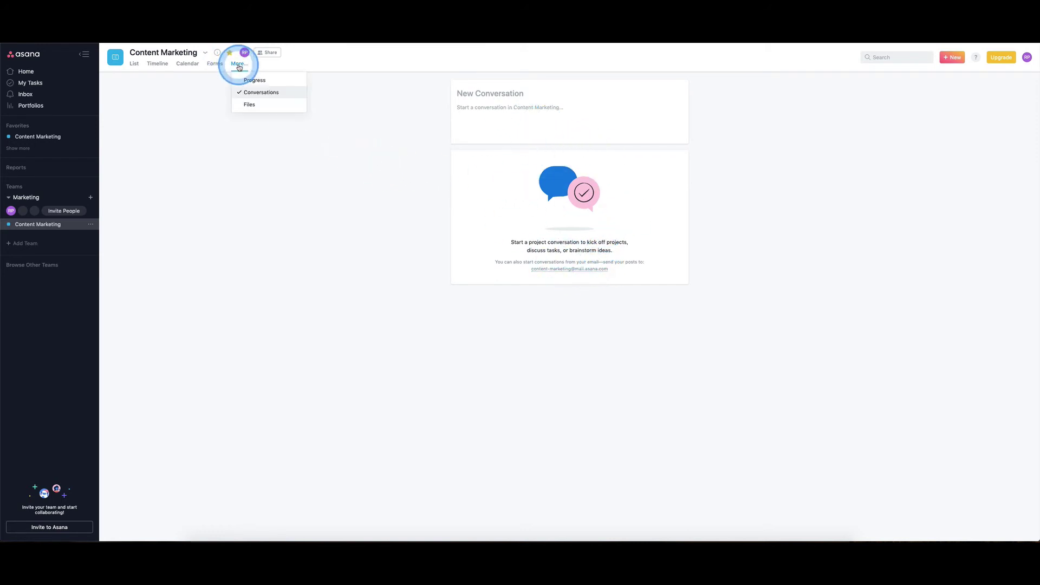
# Switch Content Marketing to its Files view, which is empty for now.
pyautogui.click(250, 104)
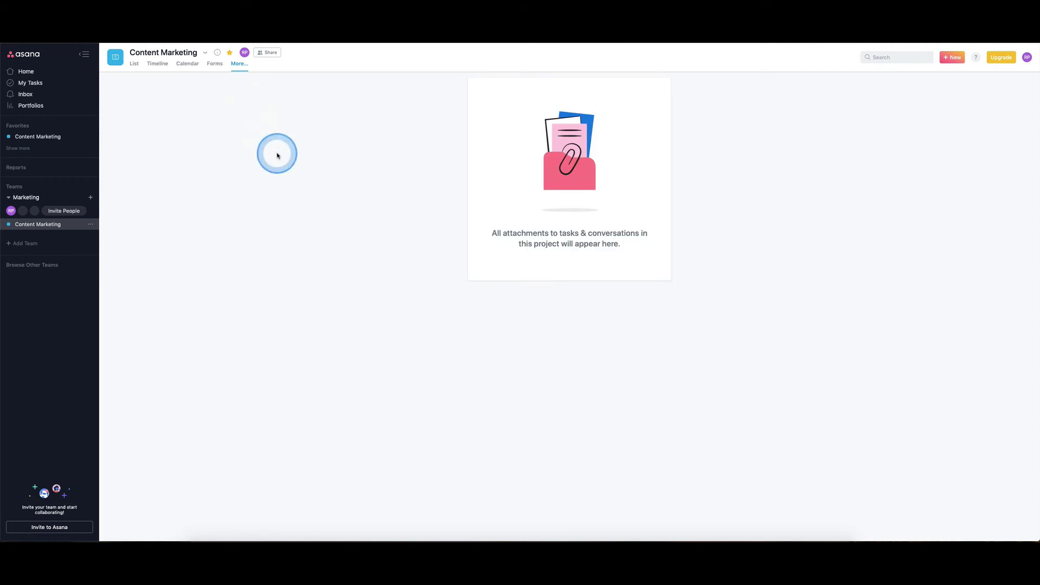